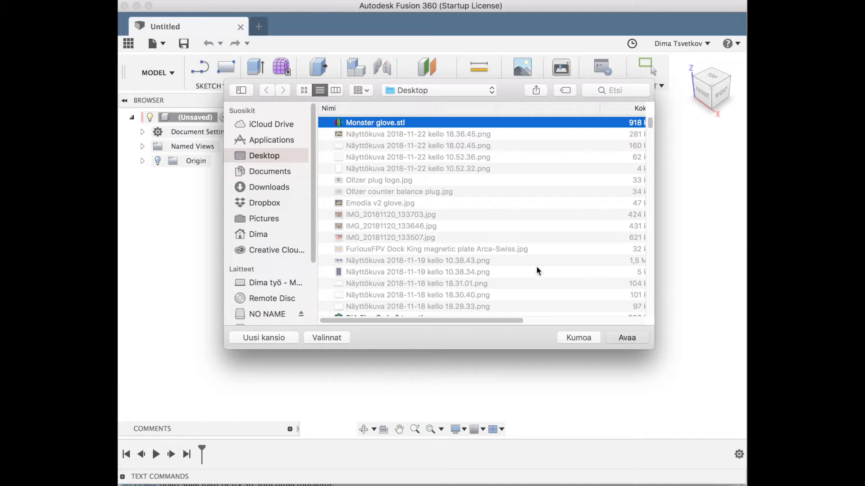
- Insert the Monster glove.stl mesh into the design and confirm its placement
click(442, 328)
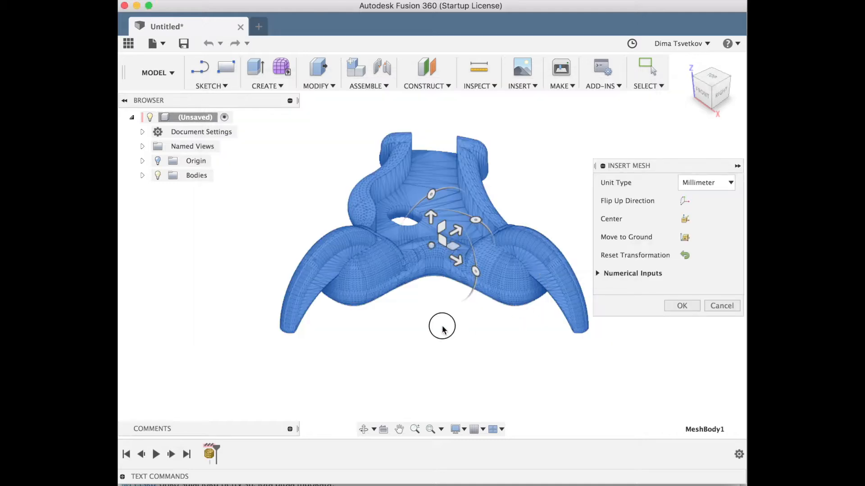
shift+middle_drag(413, 325, 535, 319)
click(681, 305)
scroll(373, 295, up, 3)
click(363, 292)
scroll(372, 299, up, 3)
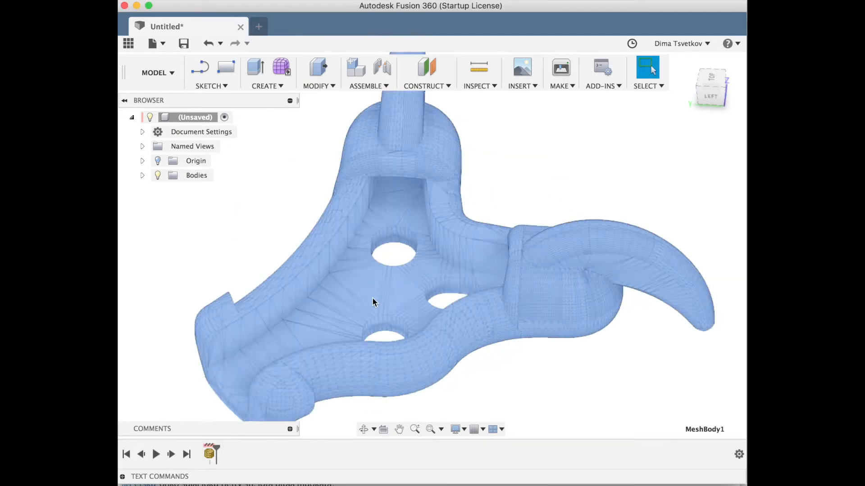
click(271, 231)
scroll(277, 226, down, 5)
middle_drag(277, 225, 468, 260)
- Expand the list of bodies and turn off design history capture for the document
click(142, 176)
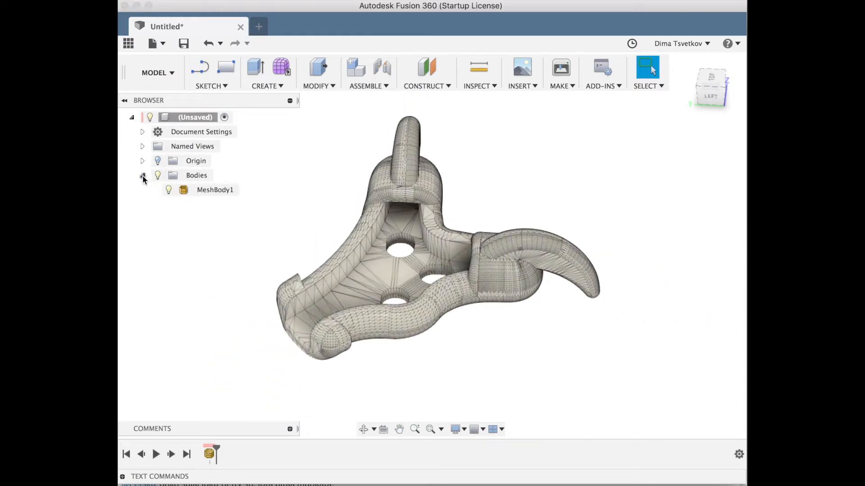
right_click(185, 118)
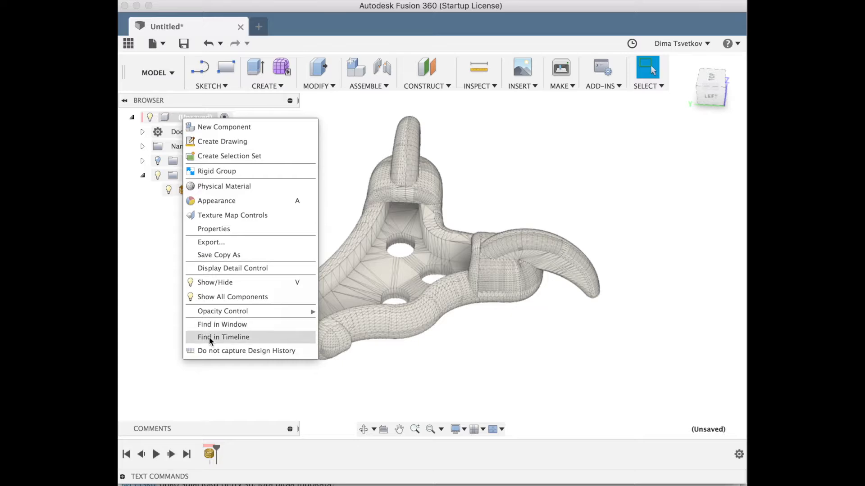
click(211, 351)
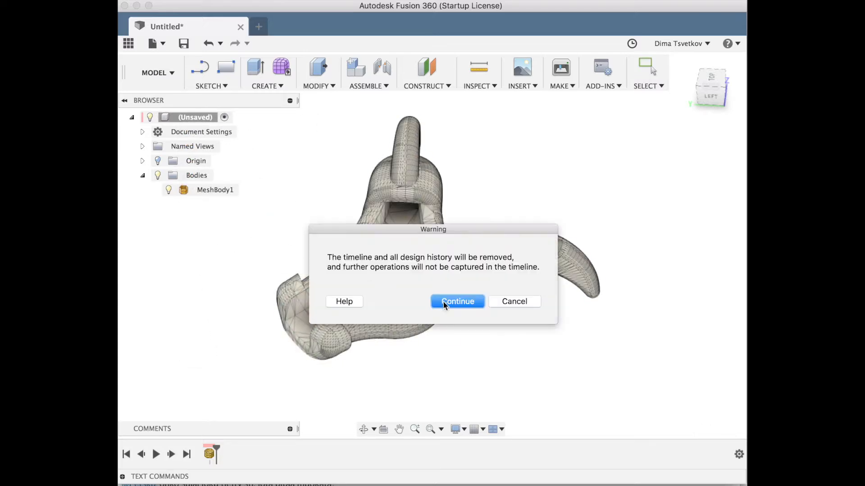
click(458, 302)
- Convert the mesh body to a BRep as a new body, proceeding despite its large facet count
right_click(218, 189)
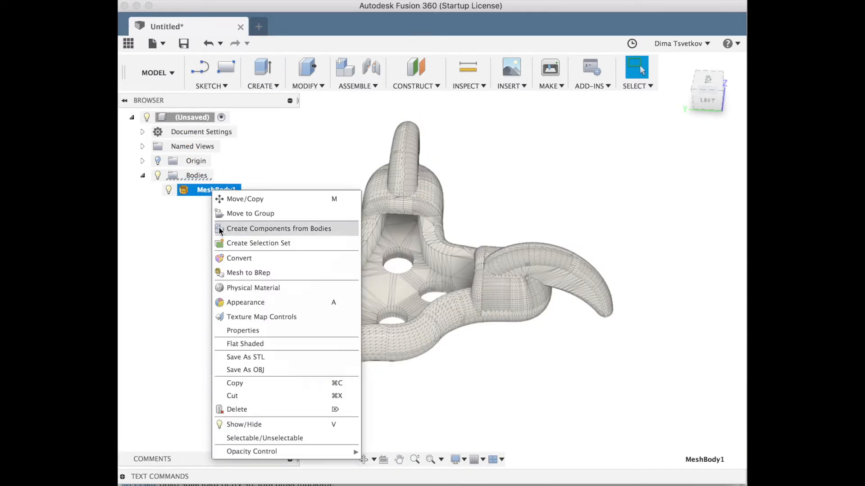
click(247, 273)
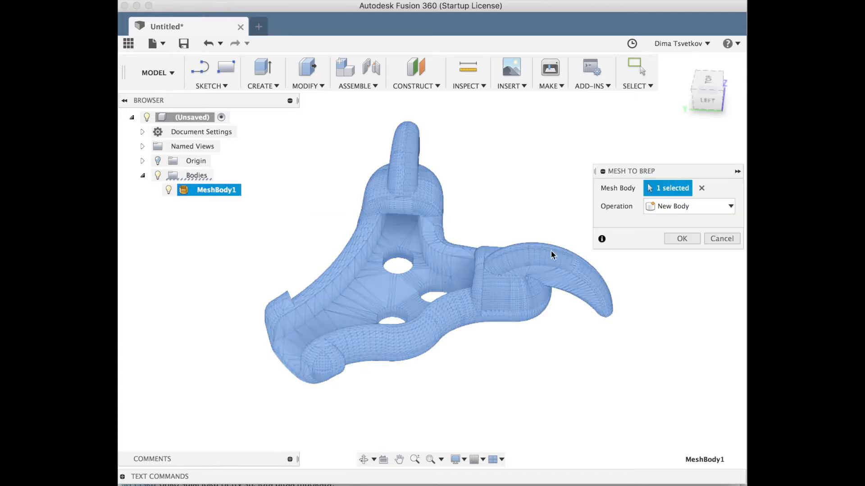
click(682, 239)
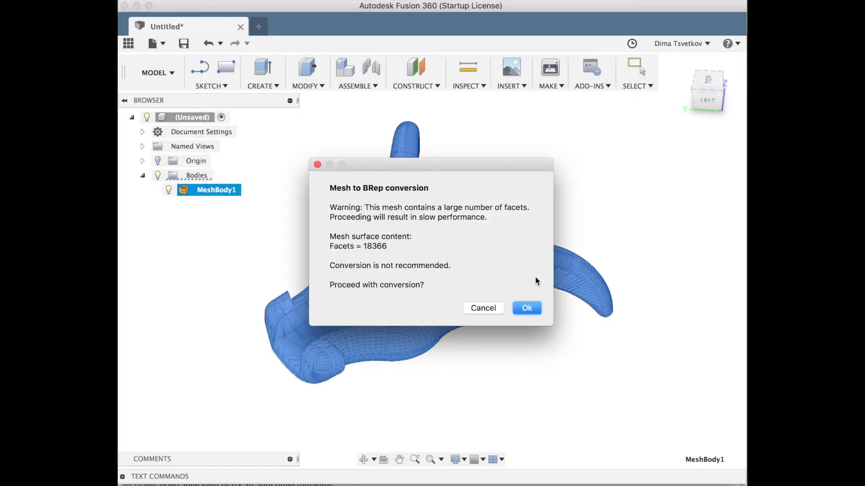
click(527, 308)
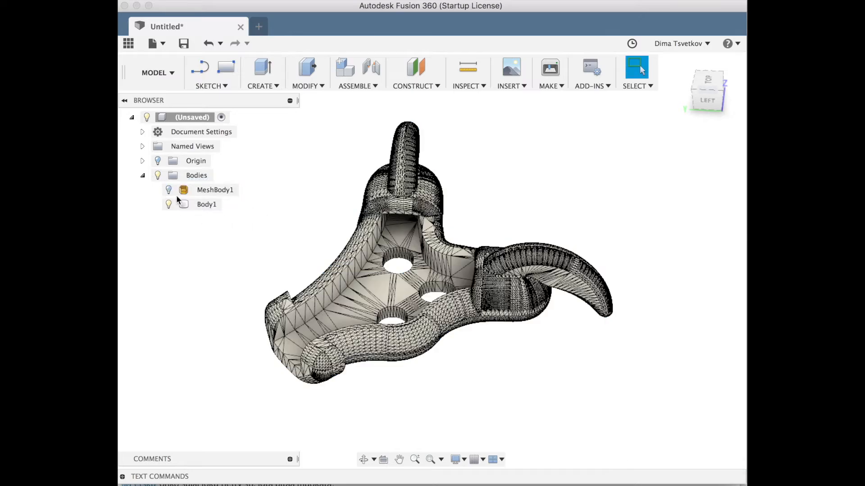
- Delete the triangular facet divisions across the converted body's flat palm floor to merge it into one face
click(194, 204)
shift+middle_drag(388, 282, 409, 302)
scroll(413, 301, up, 2)
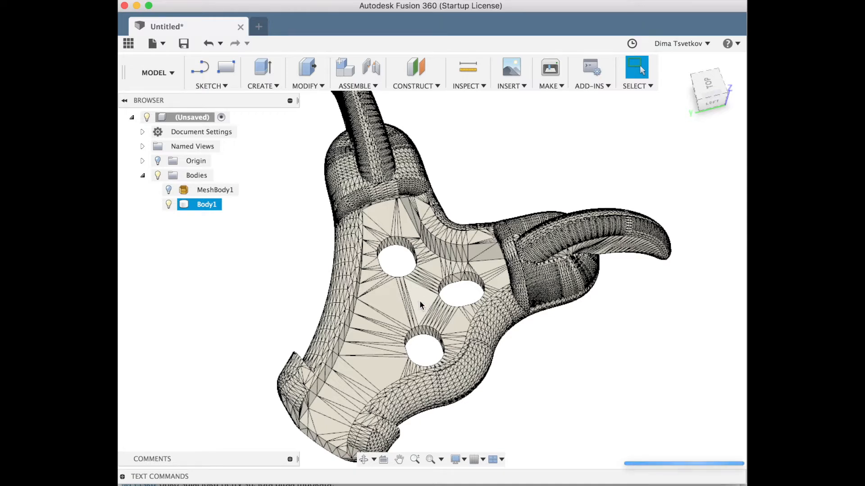
click(420, 302)
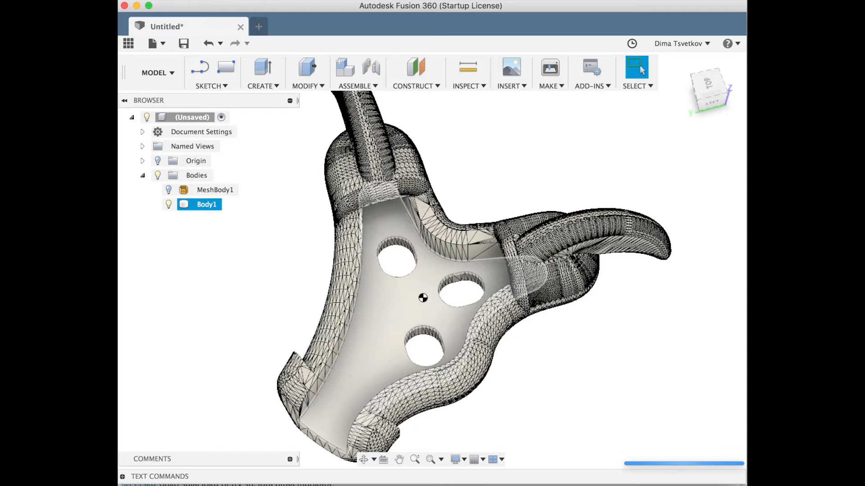
- Create a sketch on the merged palm floor face and hide the solid body
click(423, 298)
right_click(418, 296)
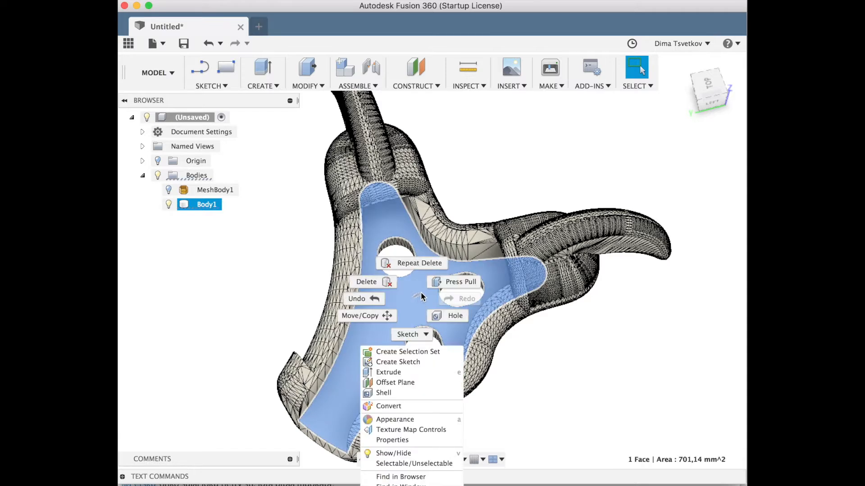
click(396, 361)
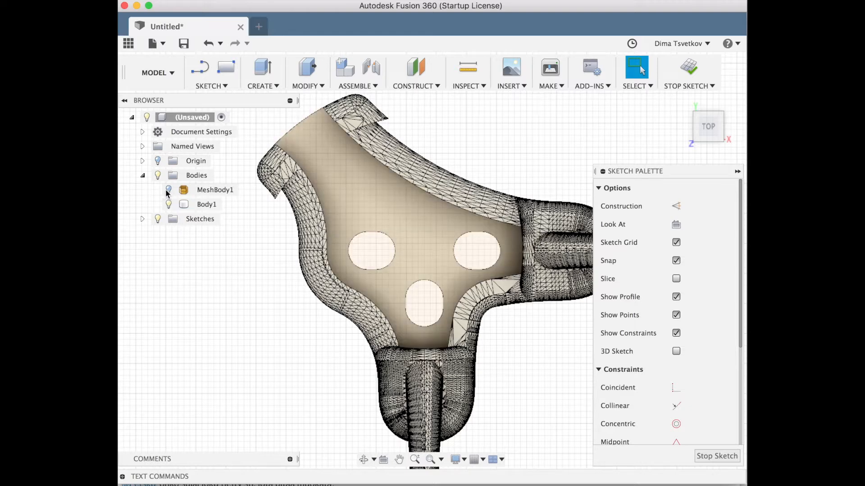
click(170, 205)
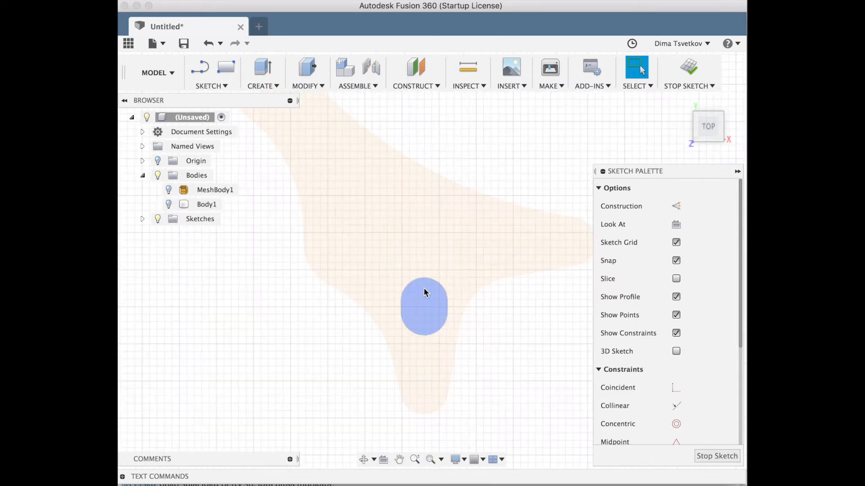
- Bring the palm floor's complete outer outline into the sketch as curves
scroll(356, 303, up, 5)
click(350, 297)
double_click(351, 298)
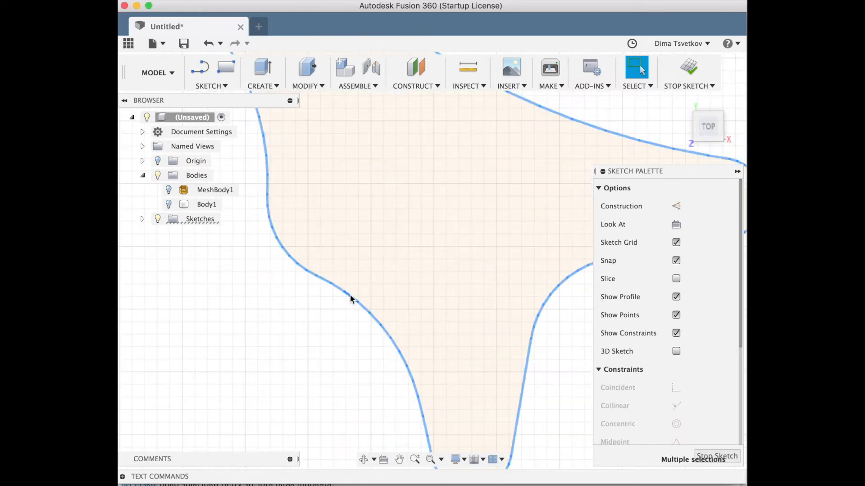
key(m)
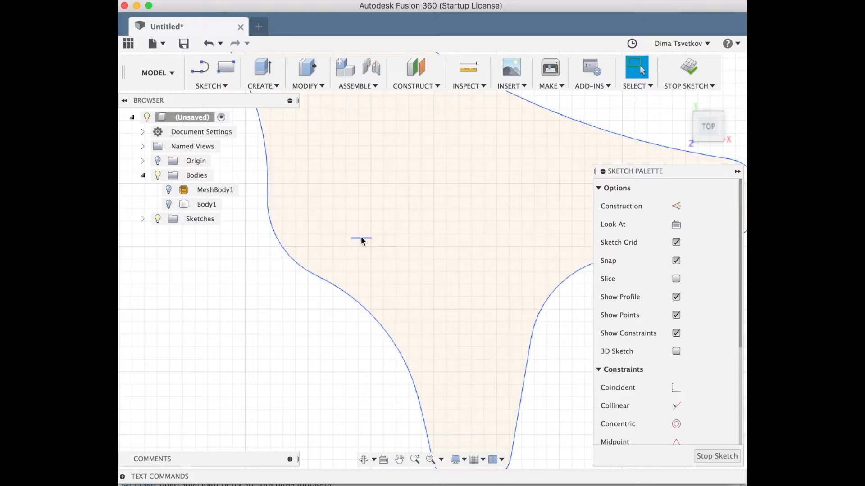
- Bring the outlines of all three palm slots into the sketch as curves and clear the selection
double_click(361, 237)
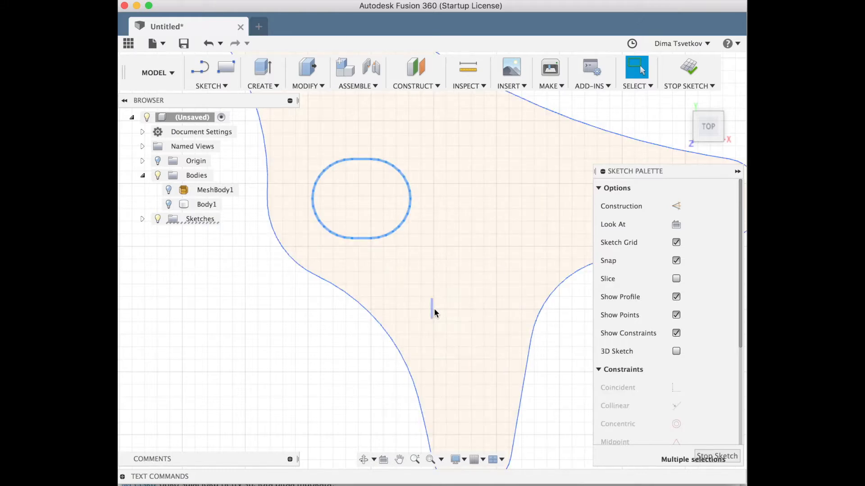
shift+double_click(431, 307)
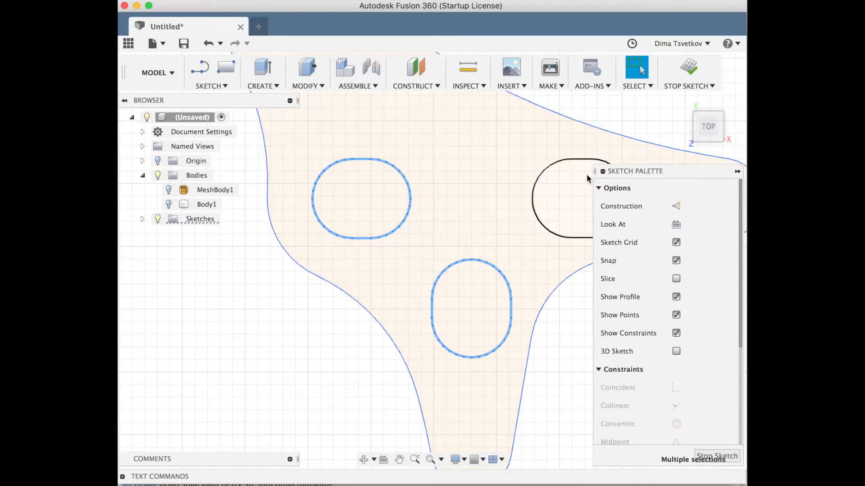
shift+click(580, 159)
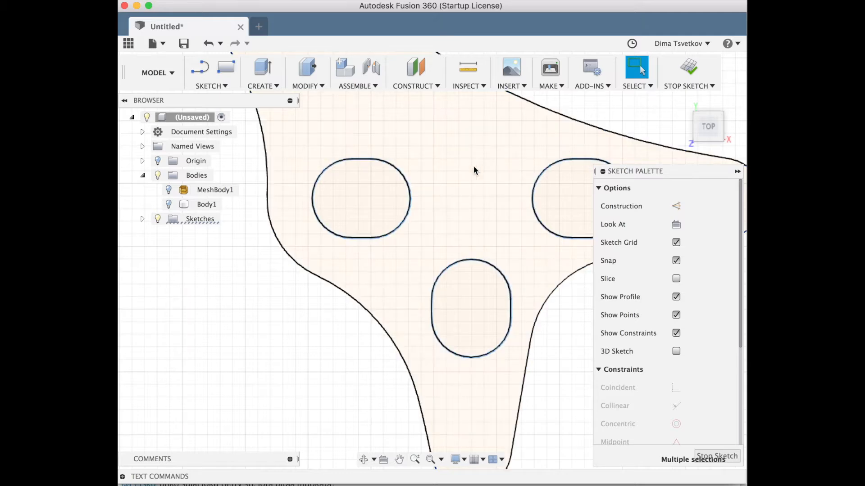
key(m)
key(Escape)
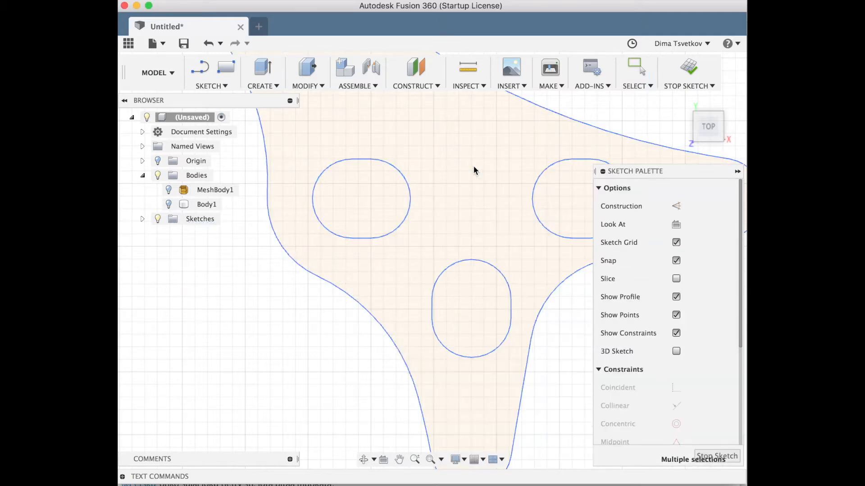
scroll(361, 198, down, 3)
click(360, 199)
click(447, 205)
key(Escape)
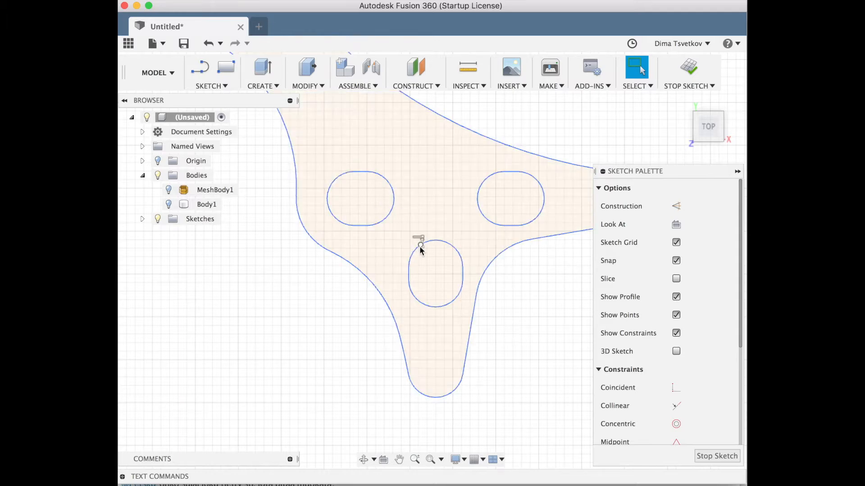
- Offset the vertical slot's outline inward by 1.3 mm
scroll(446, 263, up, 3)
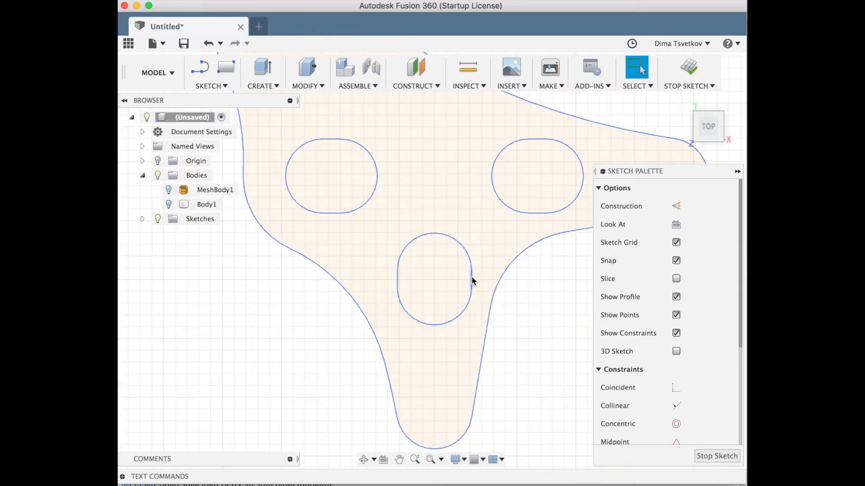
double_click(472, 277)
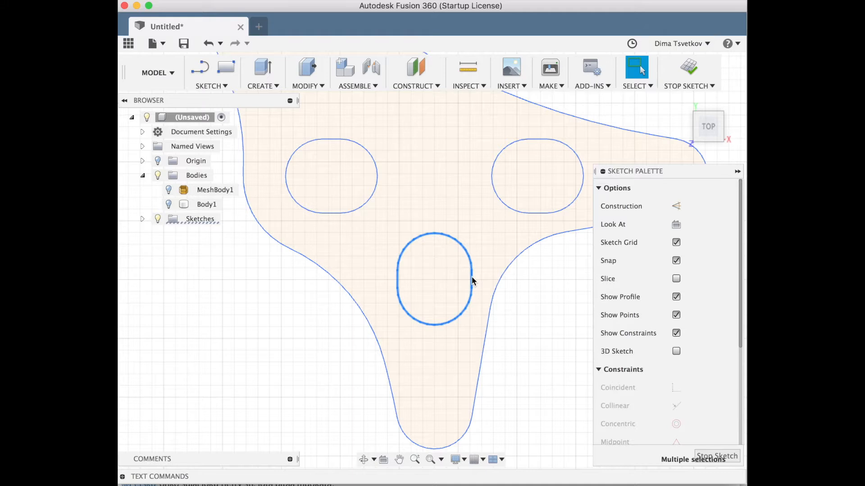
key(o)
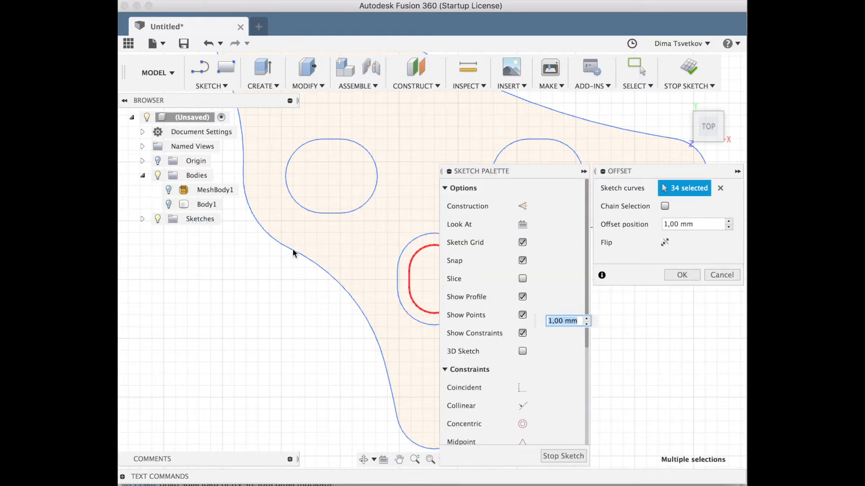
middle_drag(317, 250, 264, 238)
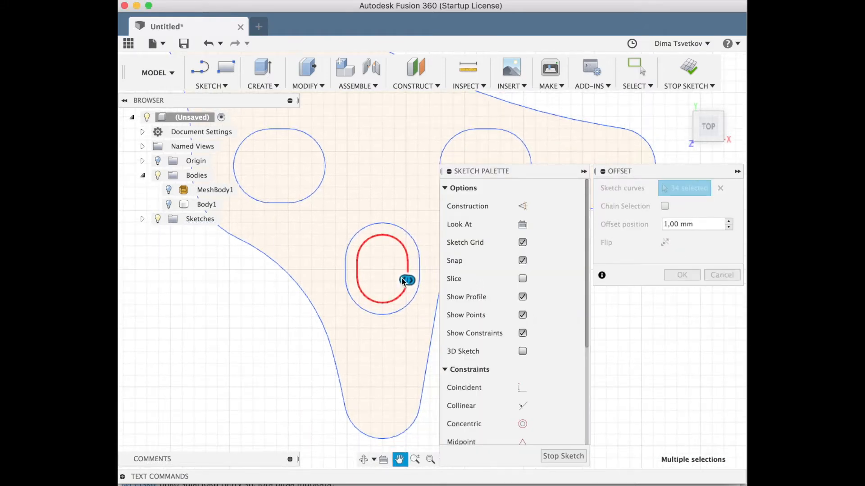
drag(407, 280, 405, 282)
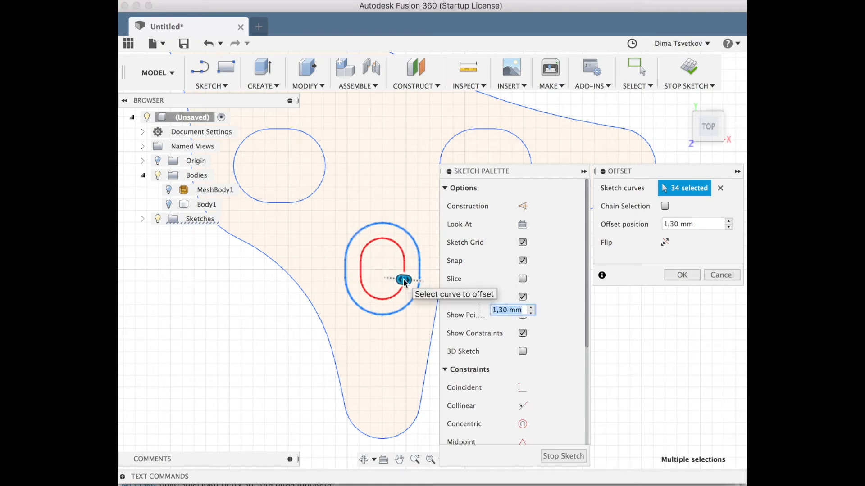
key(Return)
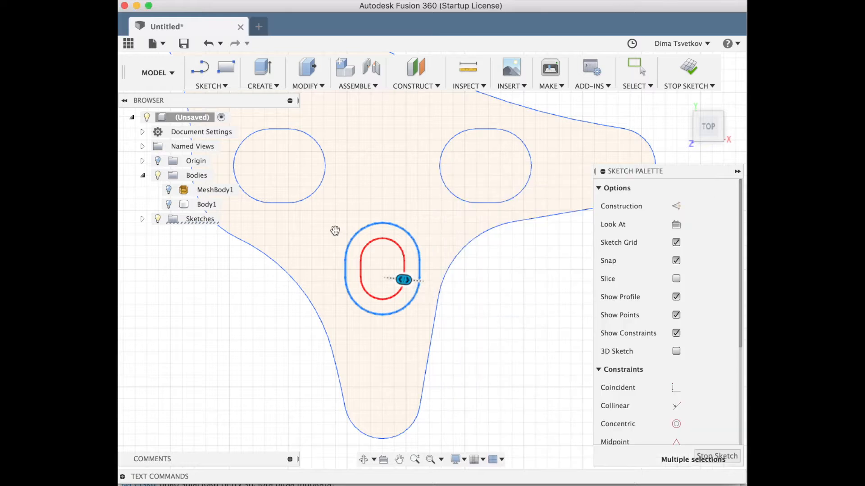
- Offset the outlines of both horizontal slots inward by 1.3 mm each
double_click(280, 201)
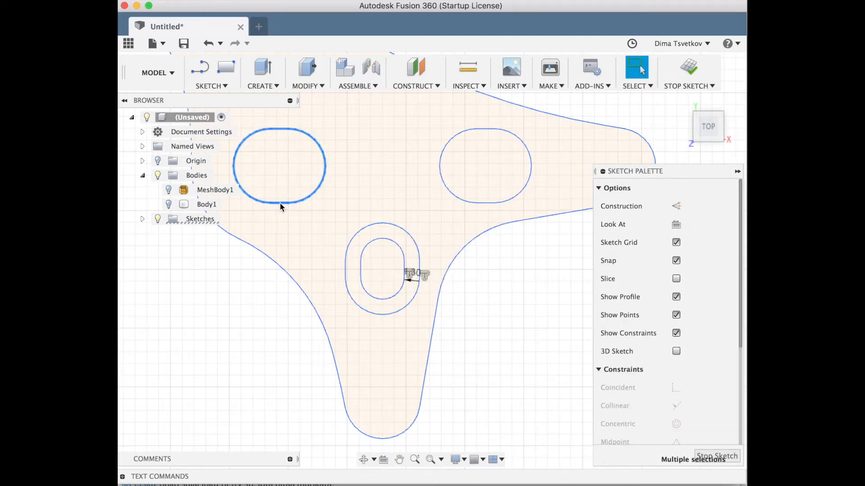
key(o)
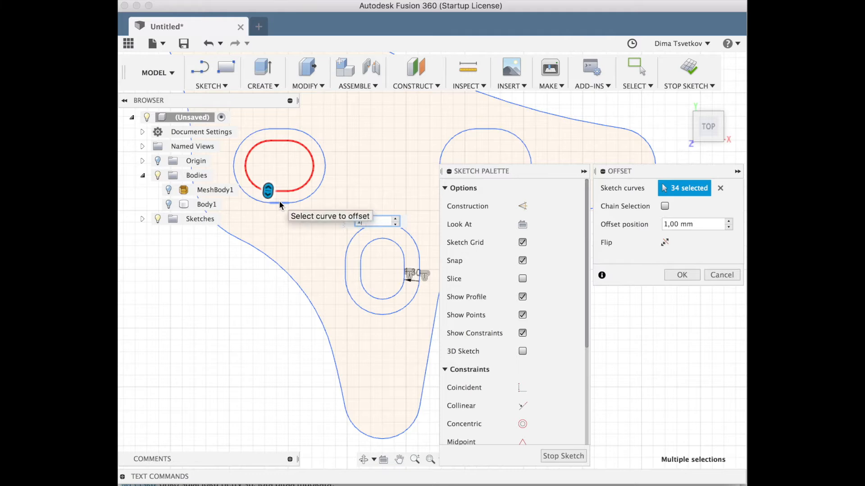
text(1,3)
key(Return)
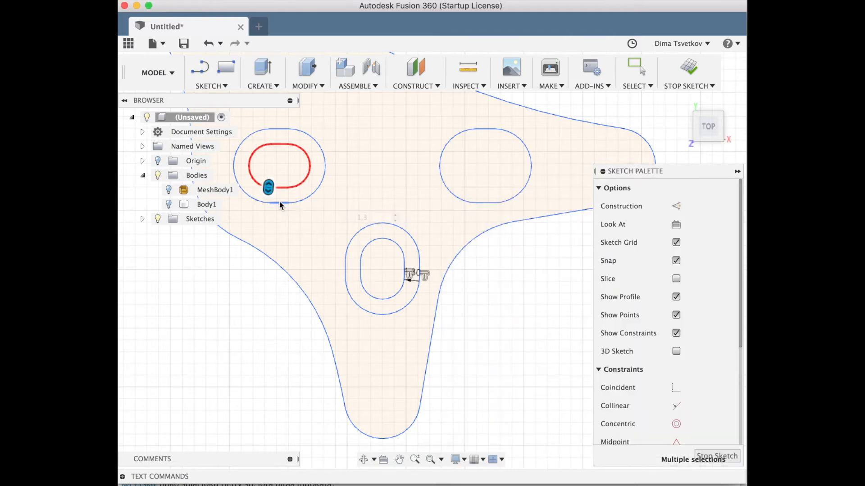
key(super+a)
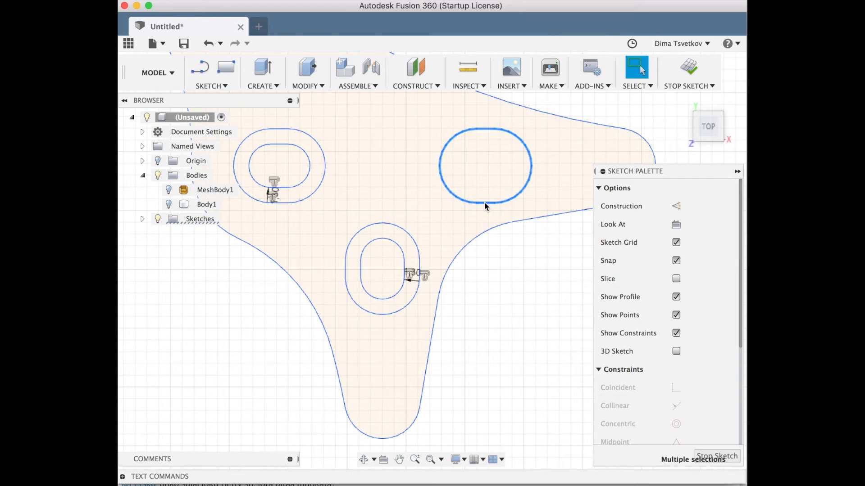
text(o1,3)
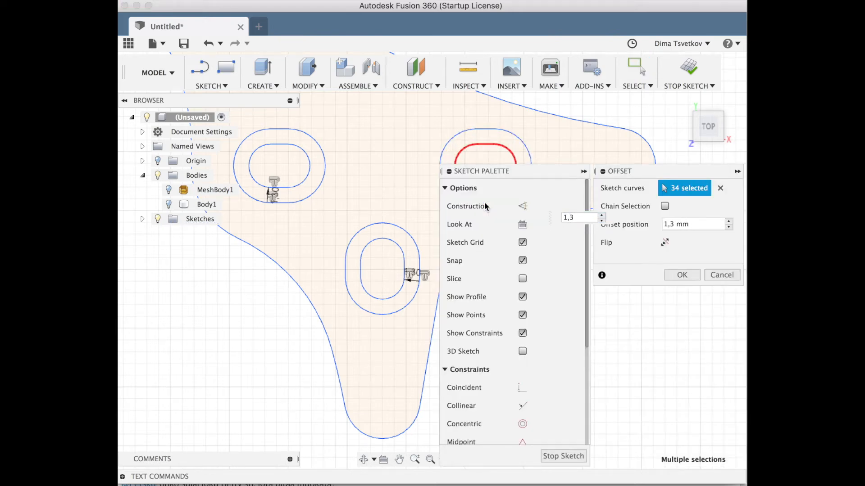
key(Return)
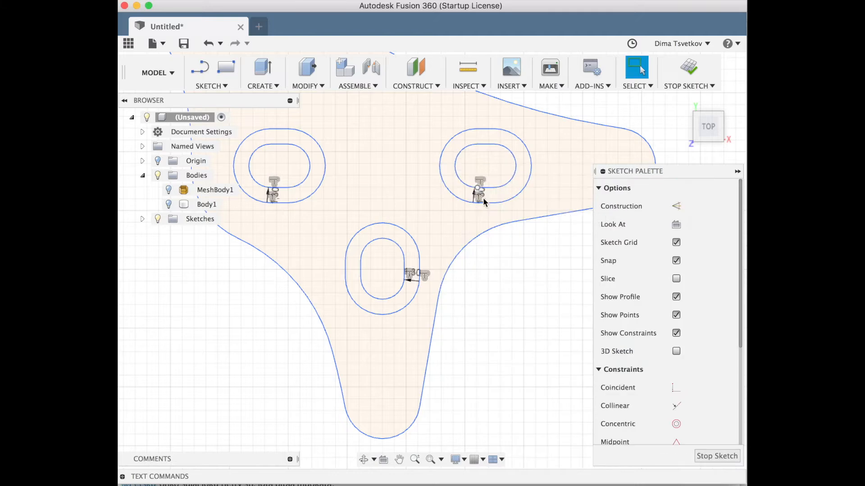
- Show the solid glove body again together with the slot sketch
mouse_move(423, 238)
shift+middle_down()
mouse_move(455, 224)
mouse_move(461, 211)
mouse_move(432, 210)
mouse_move(463, 236)
shift+middle_up()
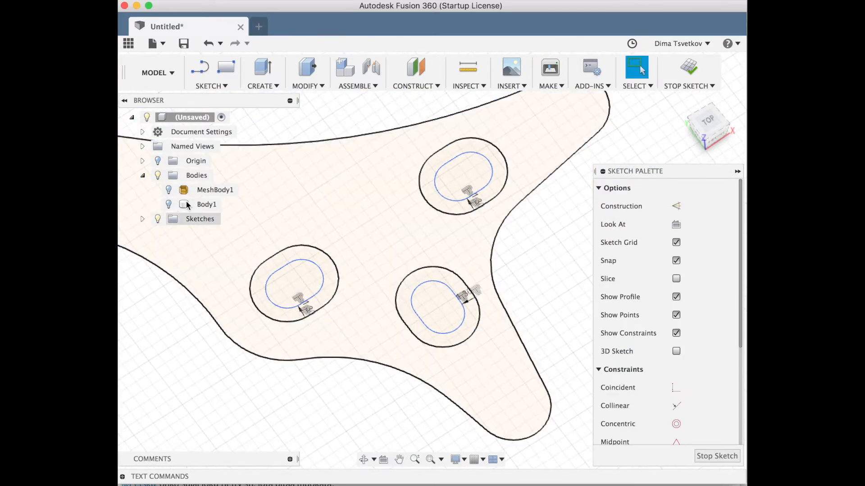
click(171, 206)
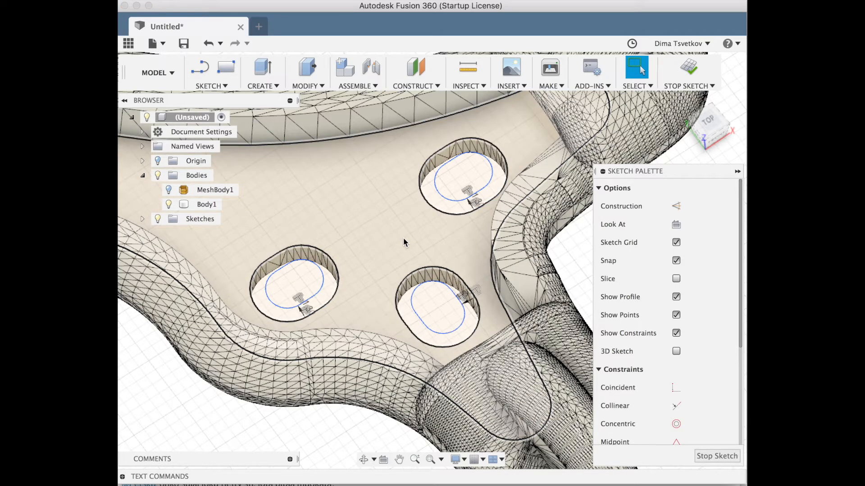
- Extrude the ring profiles between the outer and offset outlines of all three palm slots by -3 mm, joined to the glove body
key(e)
click(331, 289)
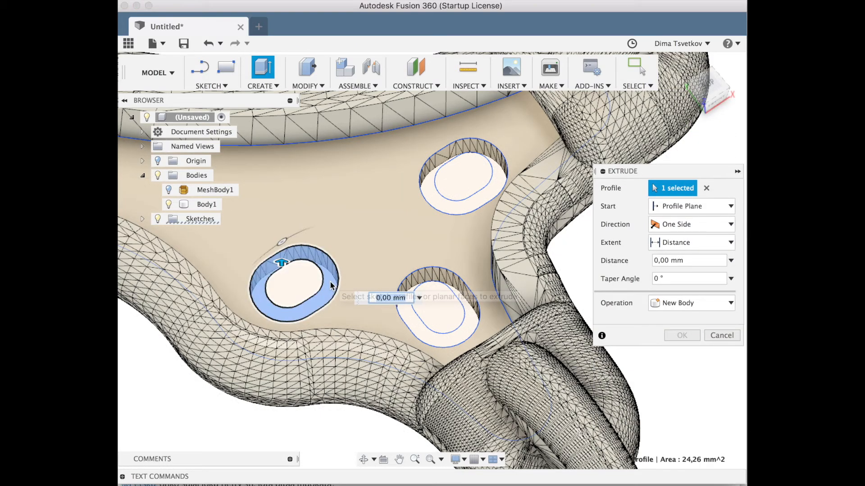
drag(283, 259, 280, 278)
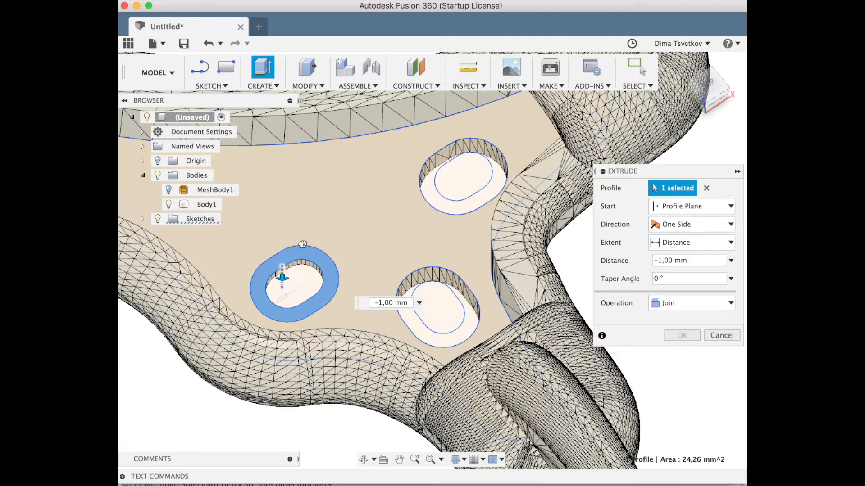
text(e)
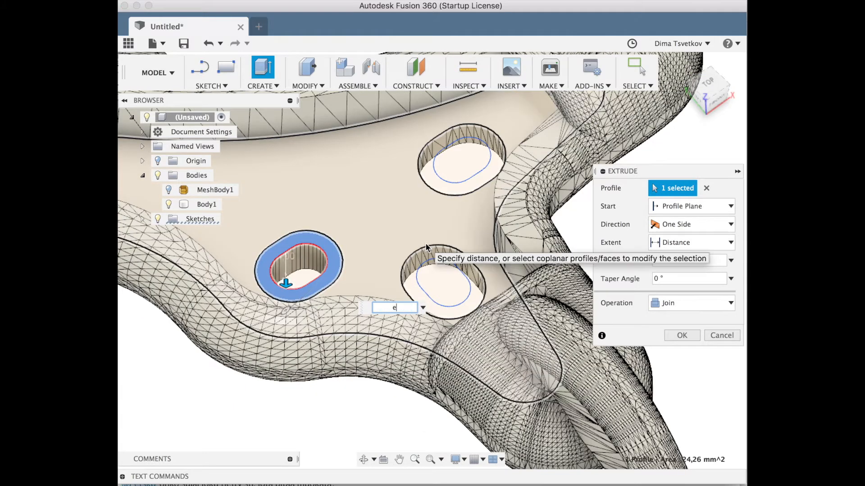
key(BackSpace)
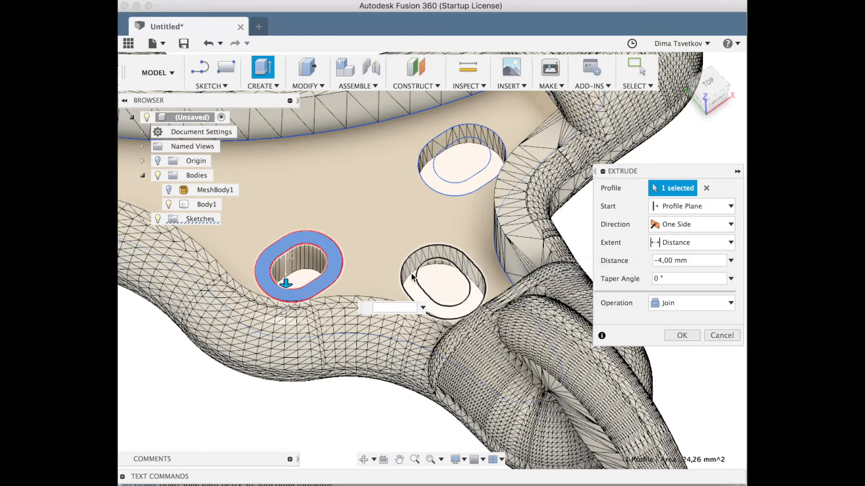
click(419, 246)
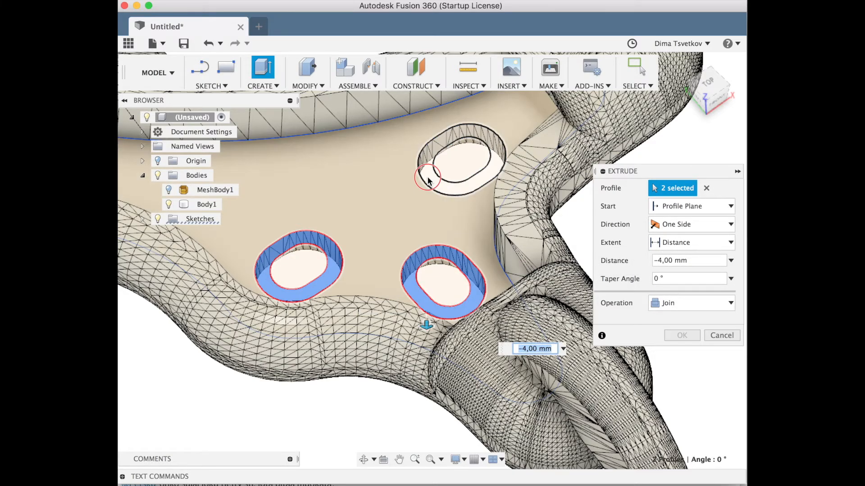
click(427, 182)
shift+middle_drag(393, 249, 392, 133)
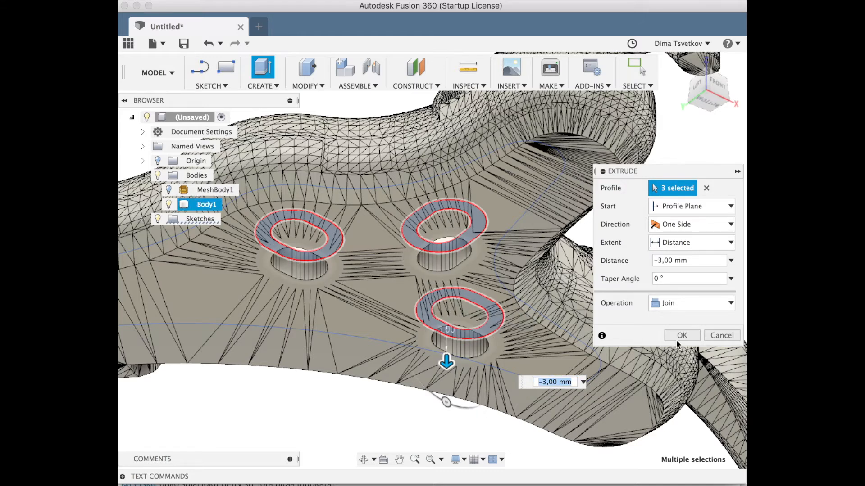
click(679, 336)
key(Return)
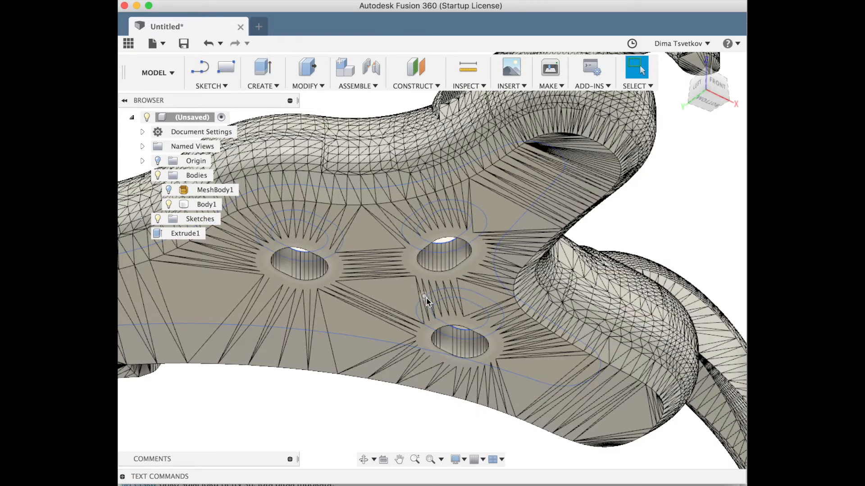
- Hide the solid glove body and reopen the slot sketch for editing
click(396, 298)
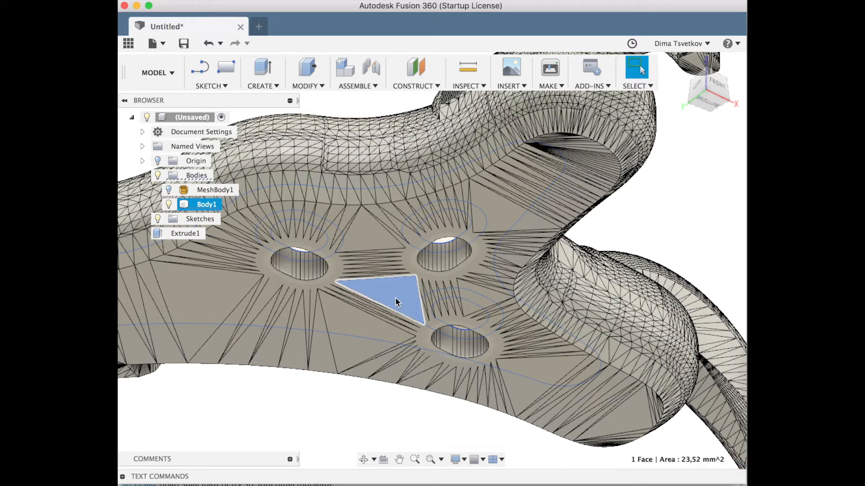
shift+middle_drag(379, 310, 374, 420)
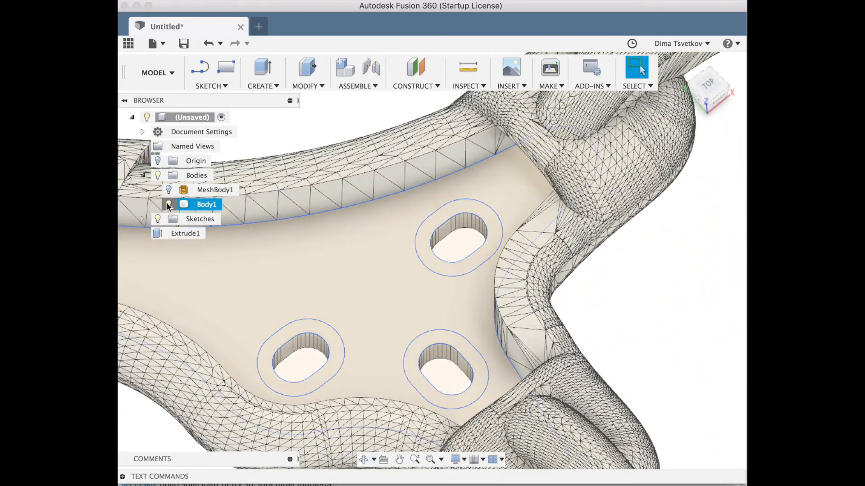
click(167, 203)
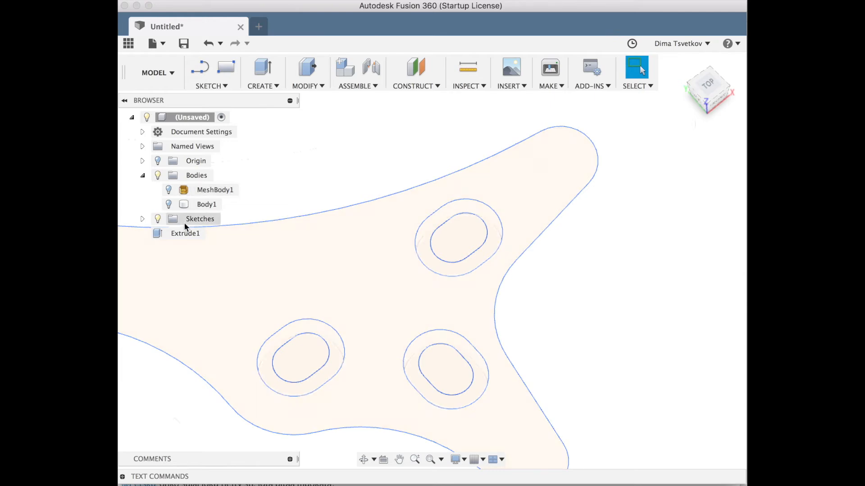
click(142, 219)
double_click(183, 234)
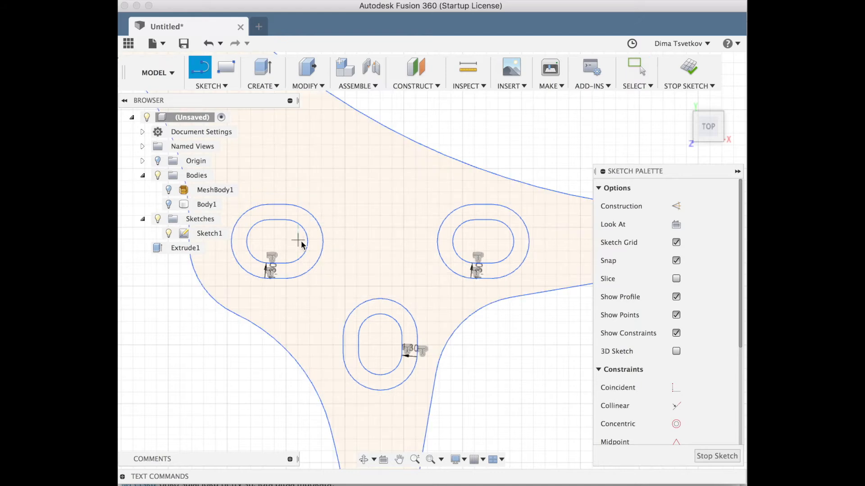
- Draw construction lines vertically across the inner outlines of both horizontal slots and connect the midpoints of these lines with a third
key(x)
click(277, 220)
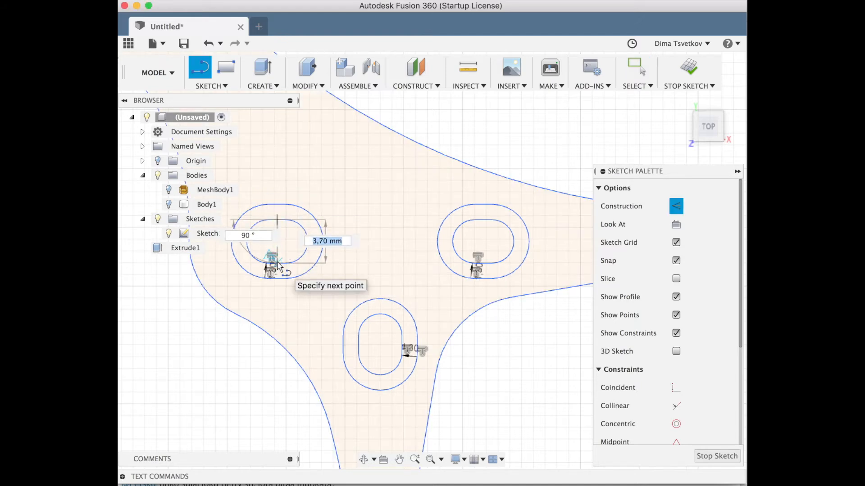
key(Return)
click(483, 220)
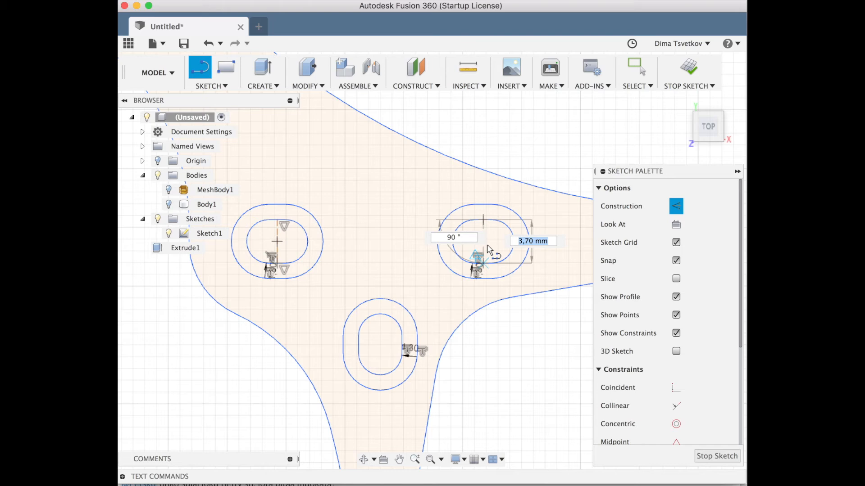
key(Return)
click(465, 244)
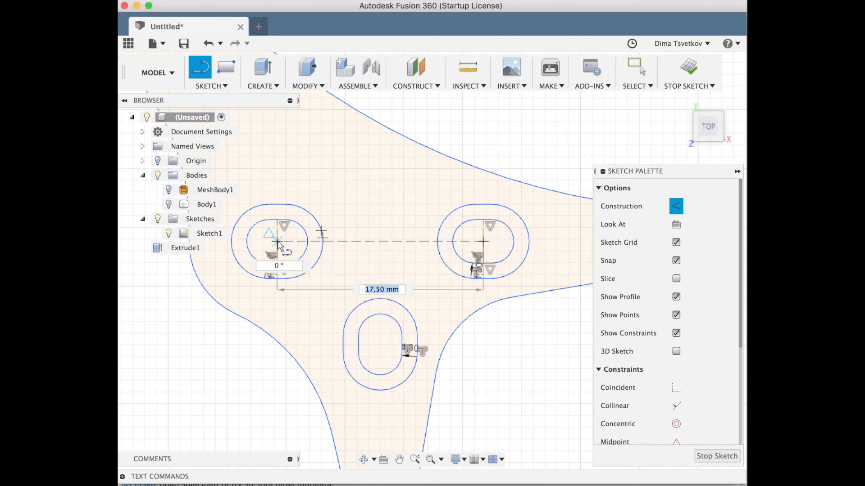
key(Return)
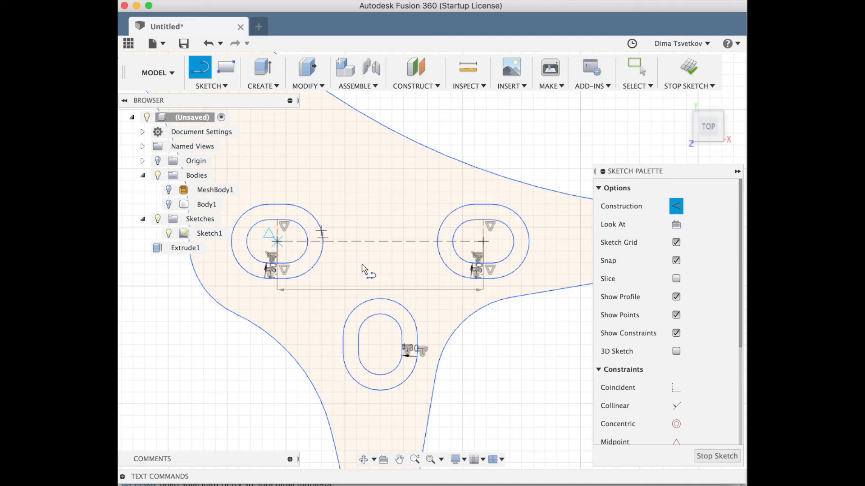
- Draw a 6 mm diameter circle centred on the midpoint of the connecting construction line and convert it to regular geometry
key(c)
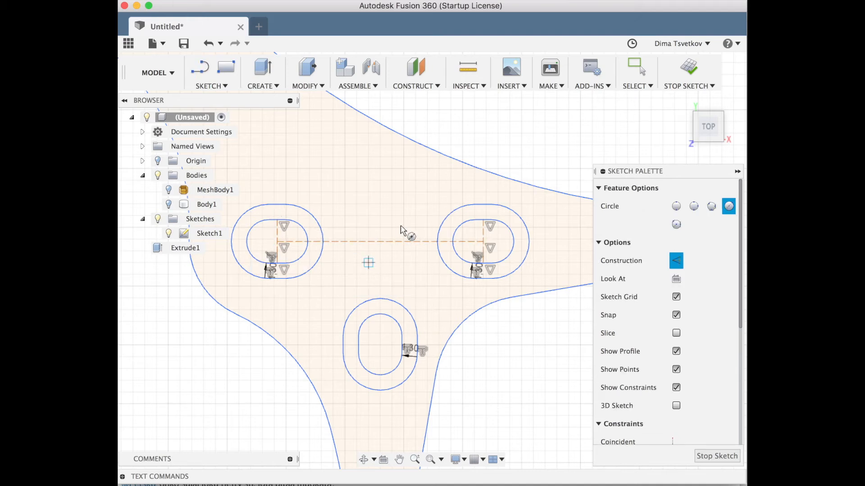
click(380, 241)
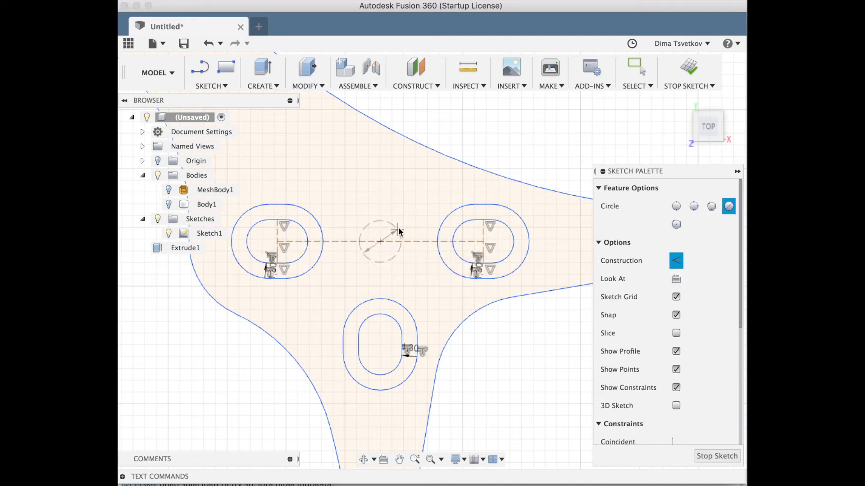
text(6)
key(Tab)
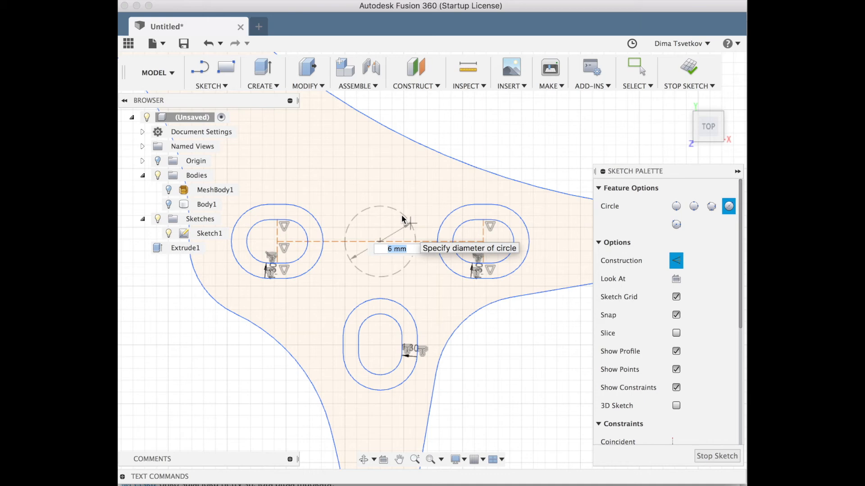
key(Return)
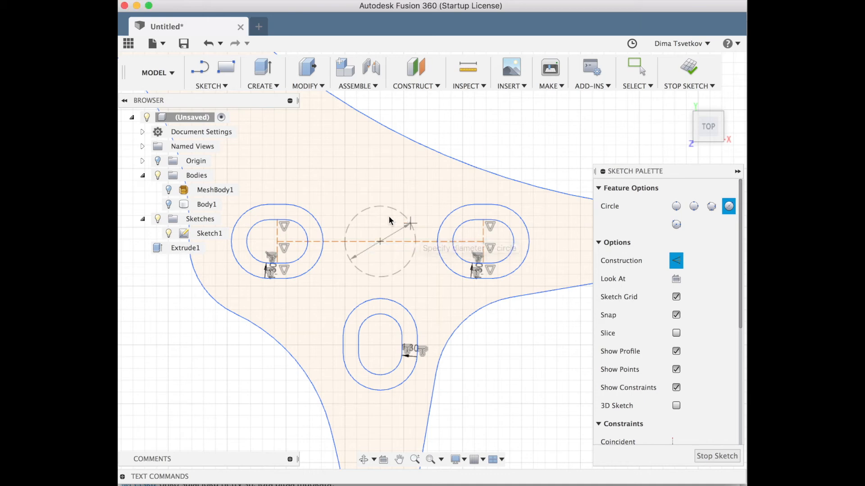
key(Escape)
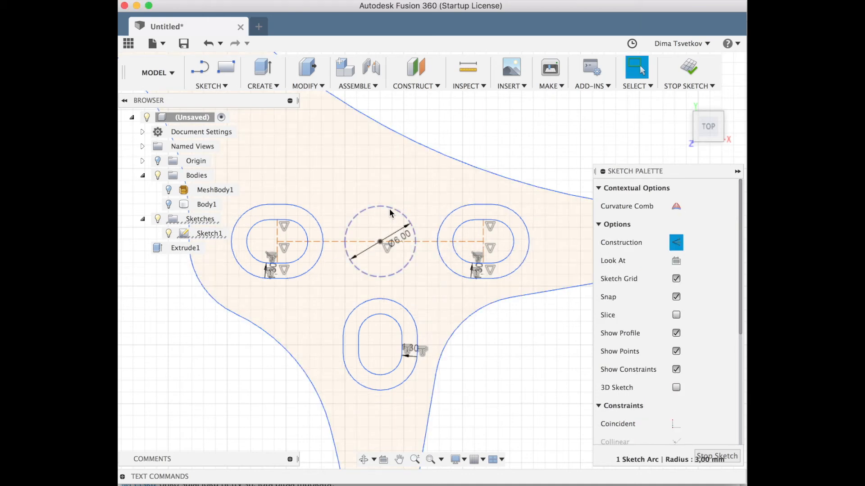
key(x)
- Show the solid glove body again and cut the 6 mm circle through the palm with a -8 mm extrusion
shift+middle_drag(390, 277, 423, 249)
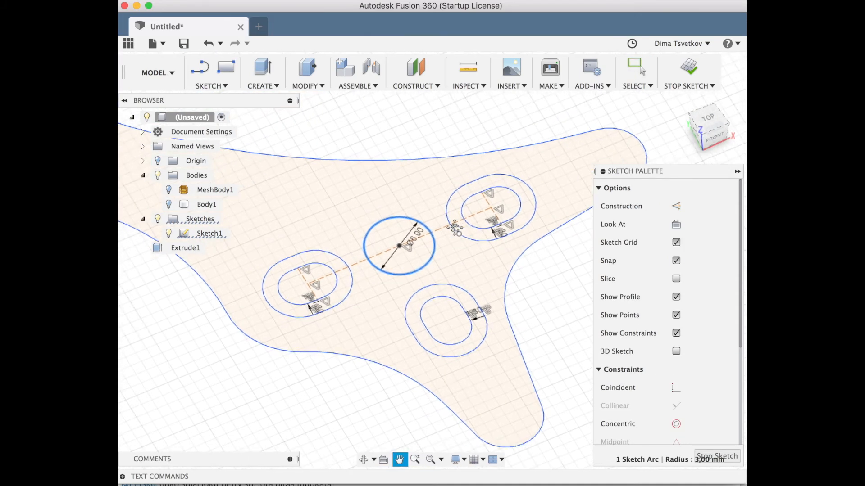
click(168, 204)
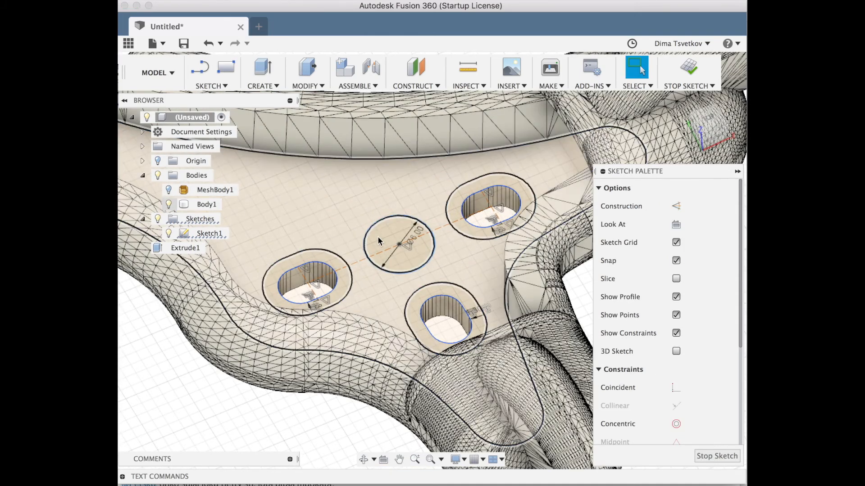
key(e)
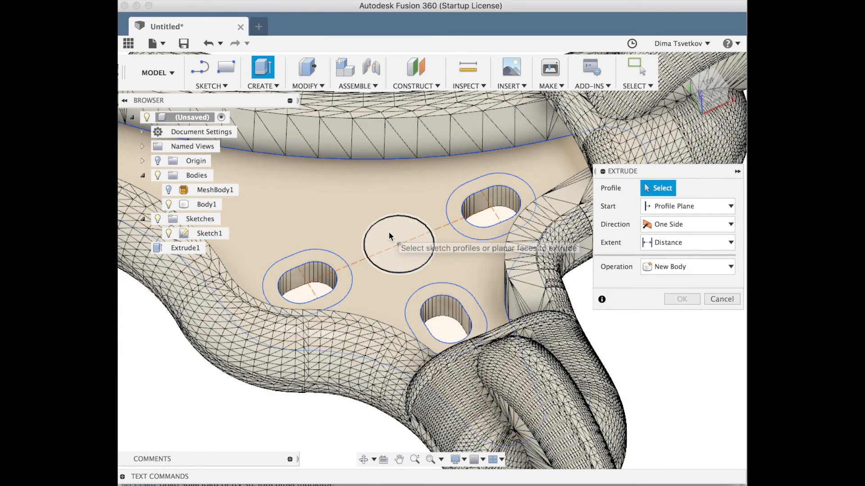
click(388, 232)
click(393, 284)
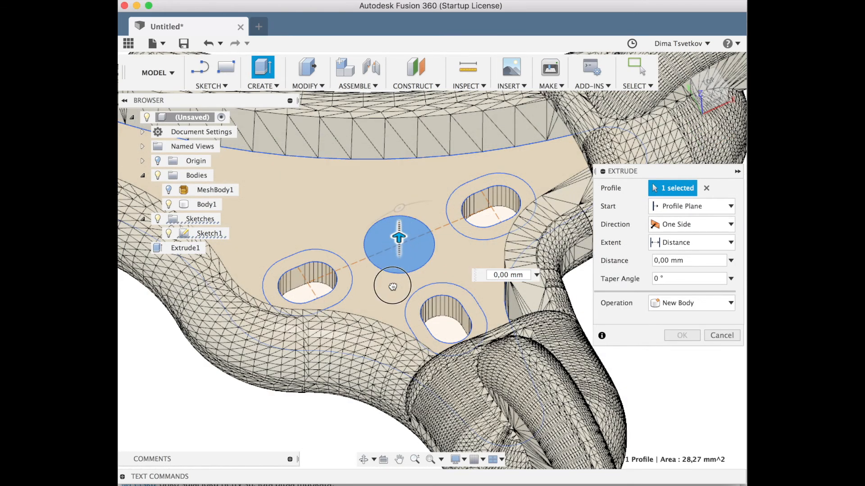
drag(393, 288, 393, 295)
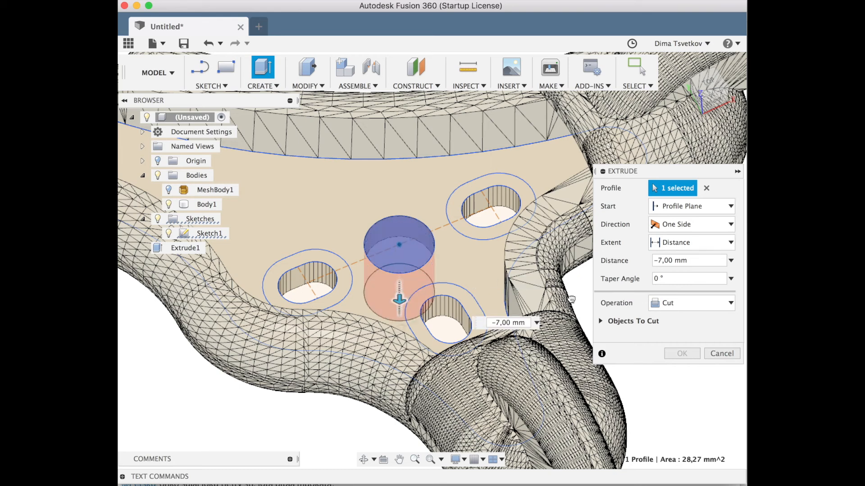
drag(559, 287, 669, 362)
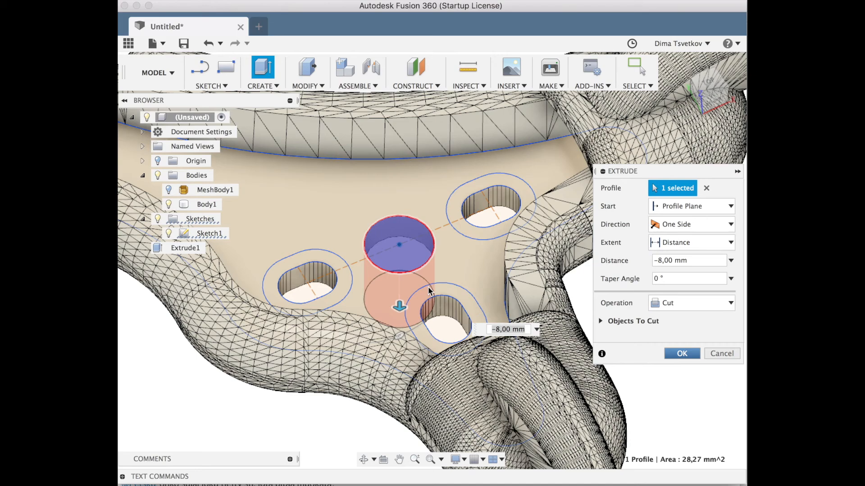
key(Return)
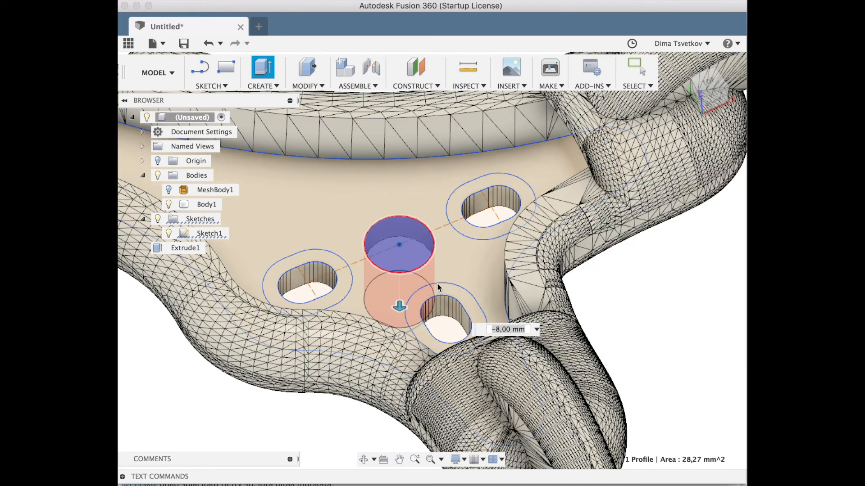
- Hide the sketches and switch to the Render workspace
scroll(440, 288, down, 6)
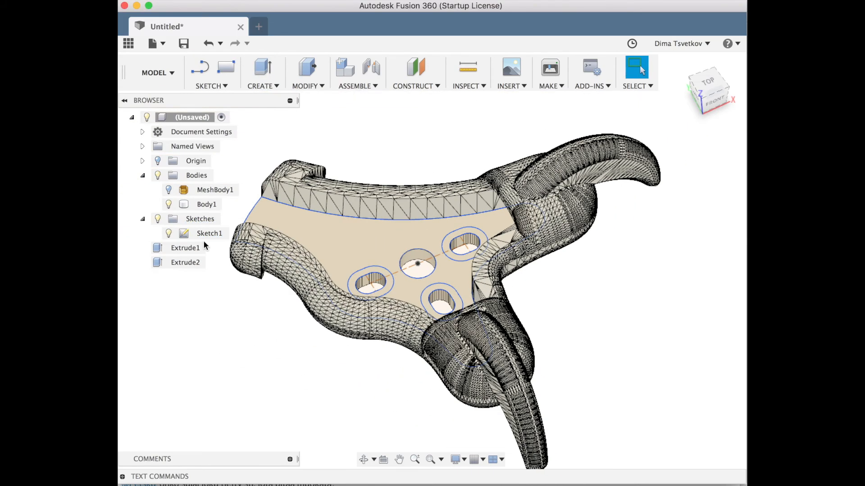
click(158, 220)
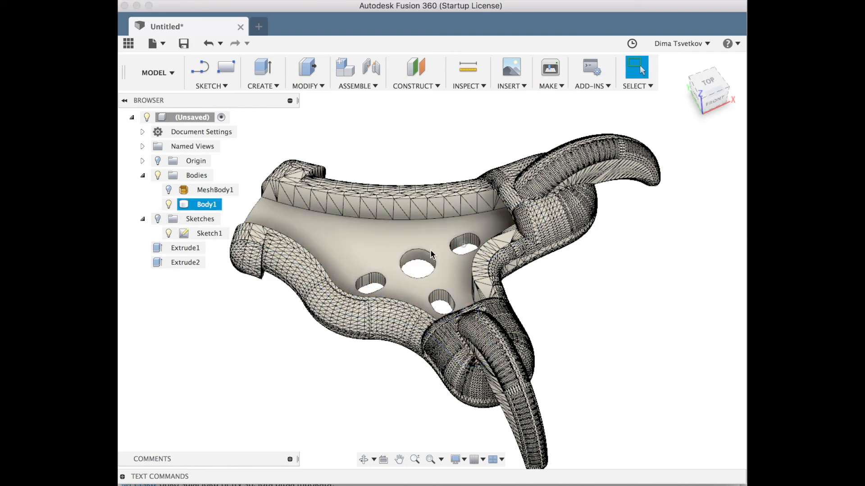
scroll(431, 255, down, 2)
shift+middle_drag(418, 252, 455, 282)
click(163, 73)
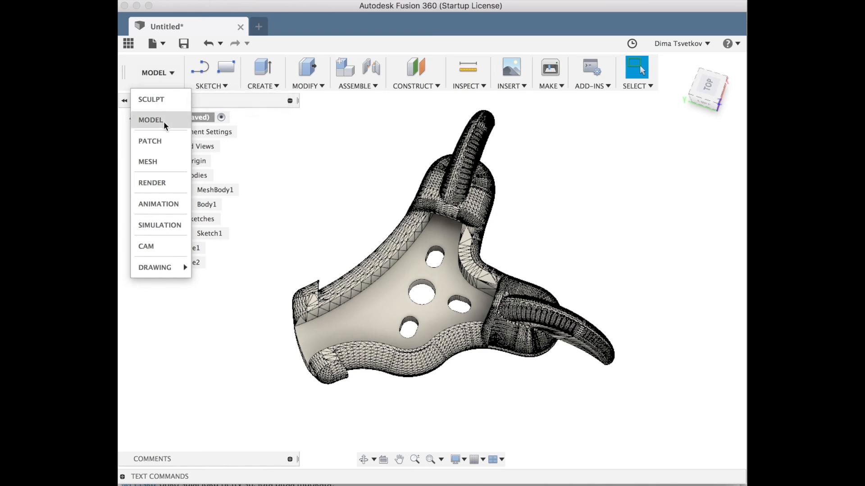
click(155, 181)
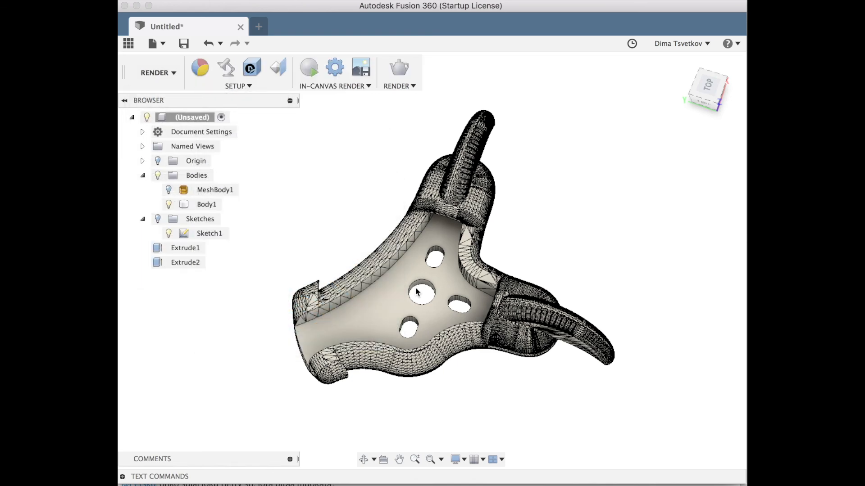